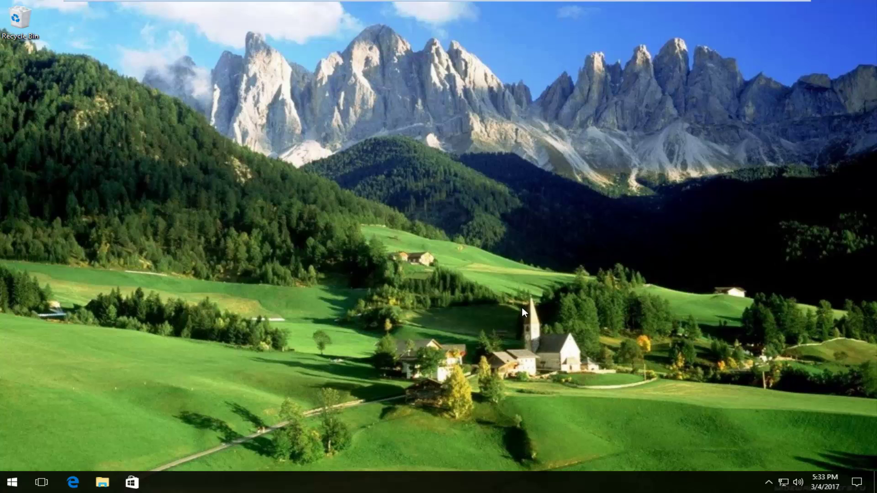
Step: Search the Start menu for 'internet options' and launch Internet Options
{"action": "left_click", "coordinate": [15, 484]}
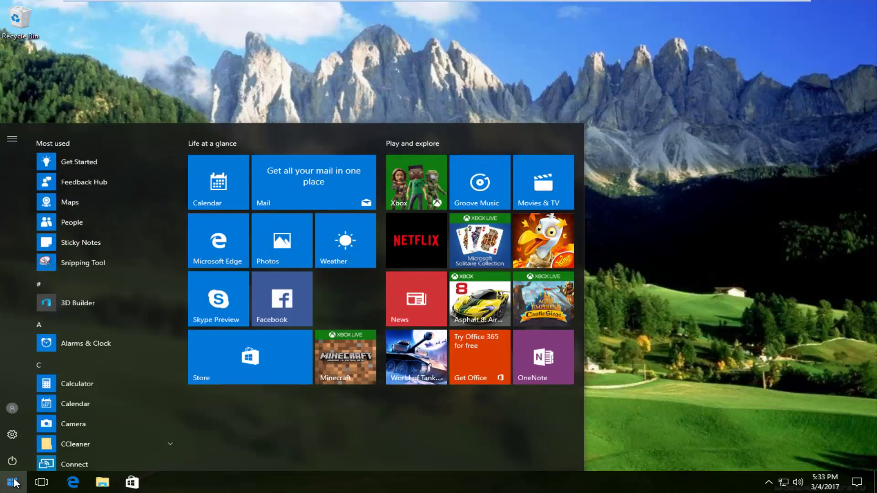
{"action": "type", "text": "internet "}
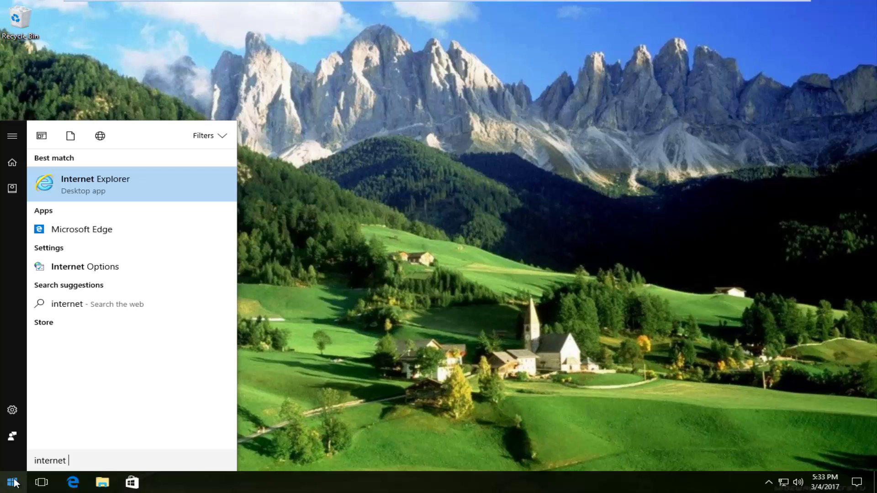
{"action": "type", "text": "options"}
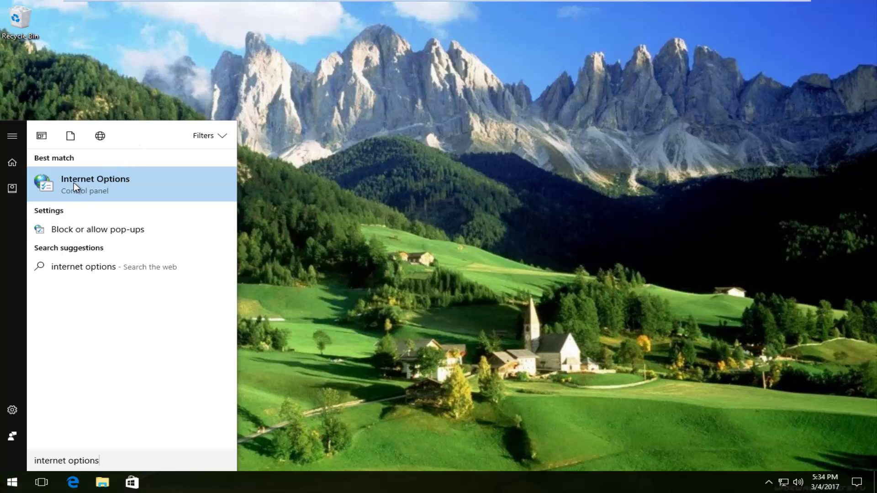
{"action": "left_click", "coordinate": [92, 177]}
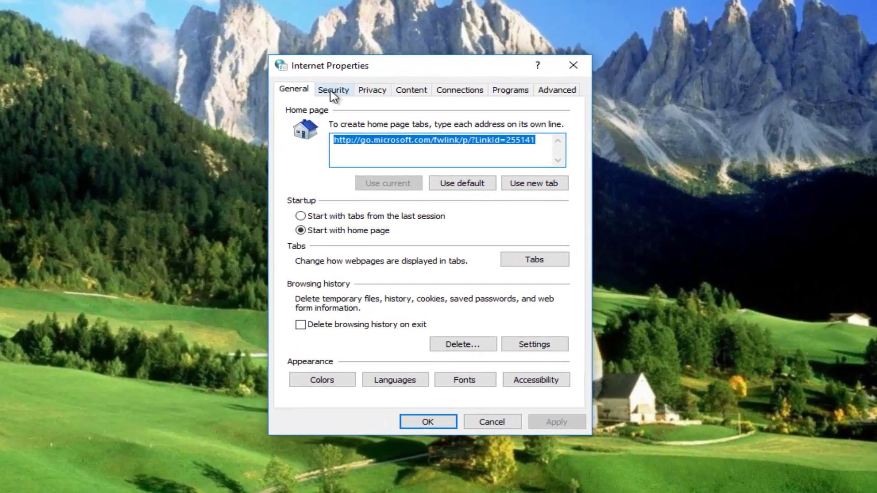
Step: Set the Internet zone's 'Launching applications and unsafe files' to Prompt and confirm
{"action": "left_click", "coordinate": [331, 91]}
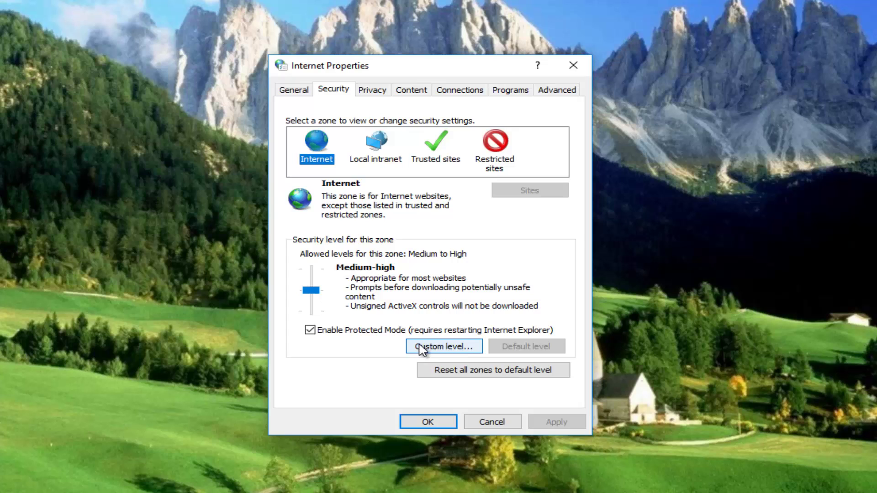
{"action": "left_click", "coordinate": [442, 348]}
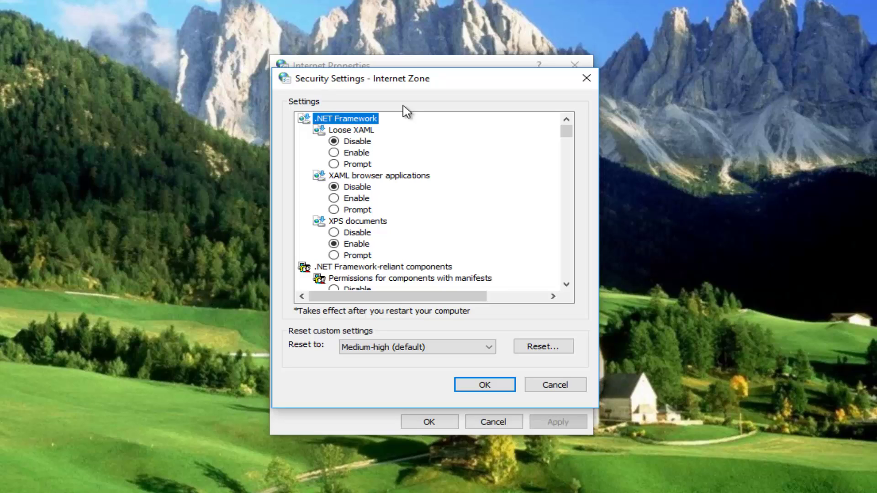
{"action": "mouse_move", "coordinate": [566, 132]}
{"action": "left_mouse_down"}
{"action": "mouse_move", "coordinate": [557, 247]}
{"action": "mouse_move", "coordinate": [564, 235]}
{"action": "left_mouse_up"}
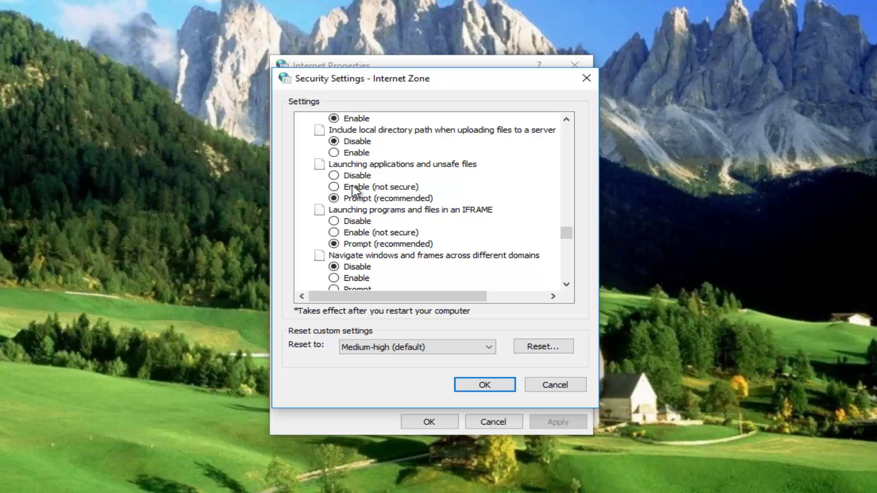
{"action": "left_click", "coordinate": [346, 198]}
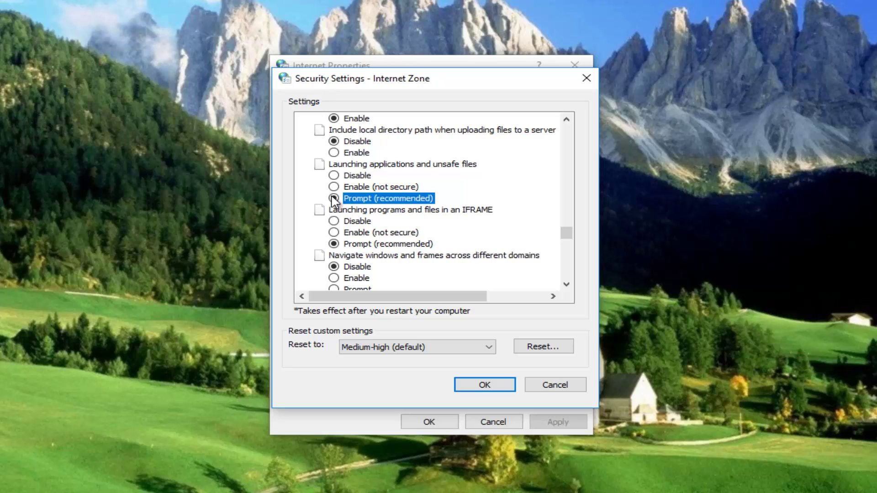
{"action": "left_click", "coordinate": [485, 386]}
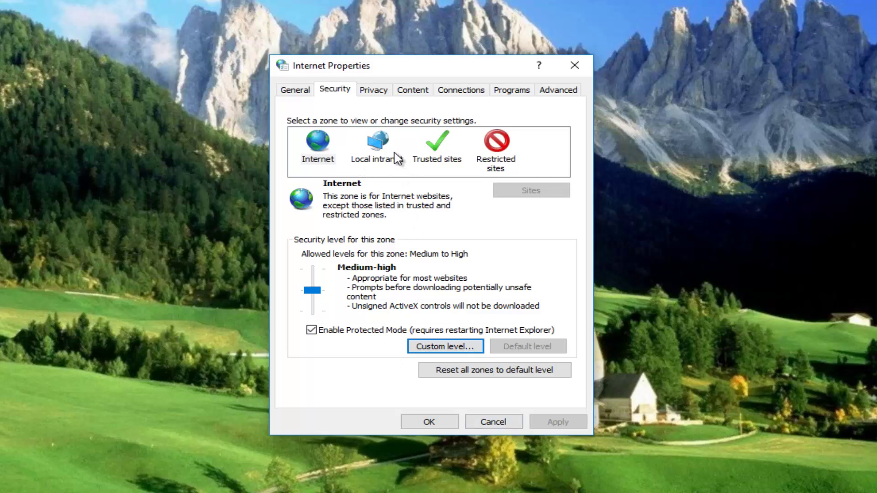
Step: Clear the Local intranet options for unlisted sites, proxy-bypass sites and network paths
{"action": "left_click", "coordinate": [372, 146]}
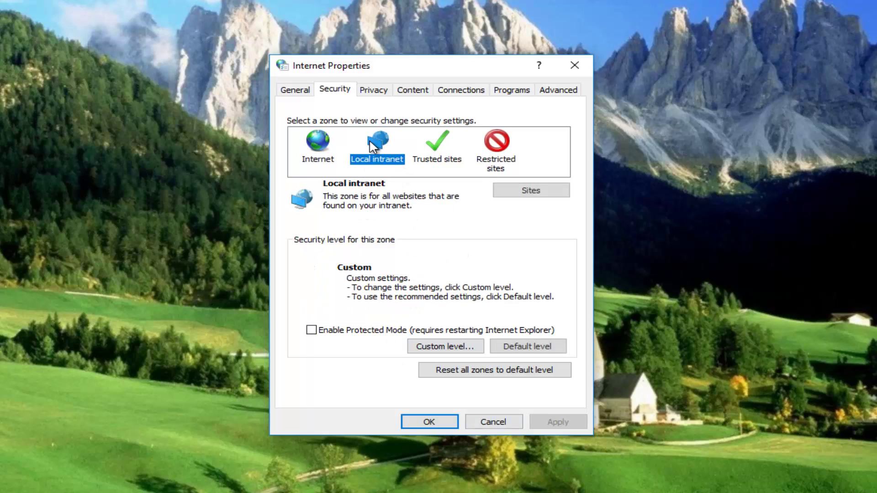
{"action": "left_click", "coordinate": [527, 194]}
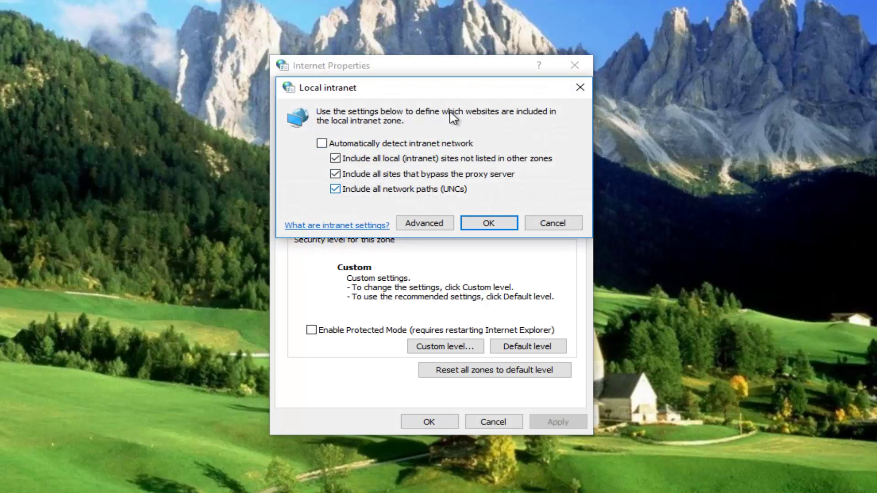
{"action": "left_click", "coordinate": [335, 159]}
{"action": "left_click", "coordinate": [335, 174]}
{"action": "left_click", "coordinate": [336, 189]}
{"action": "left_click", "coordinate": [485, 224]}
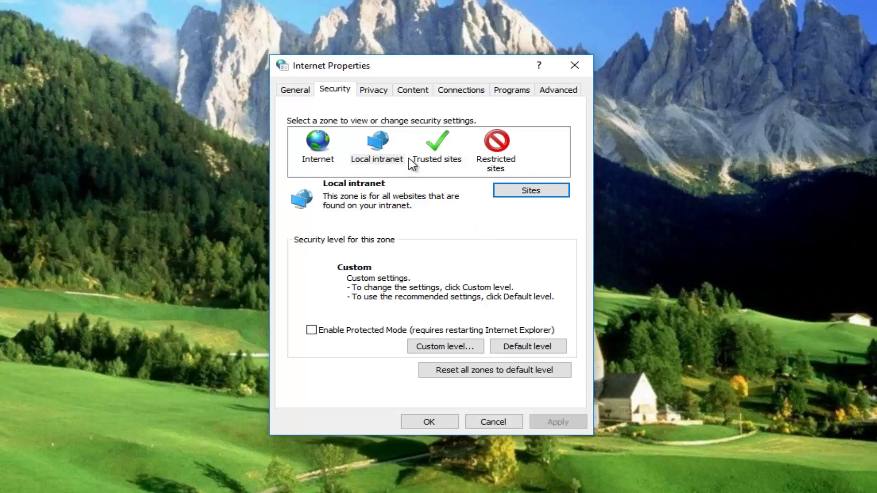
Step: Set Local intranet's 'Launching applications and unsafe files' to Prompt, accepting the change warning
{"action": "left_click", "coordinate": [377, 142]}
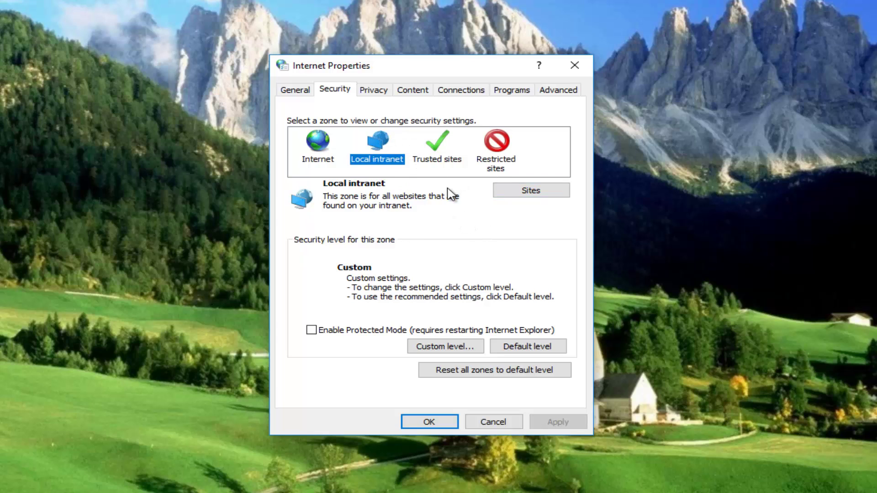
{"action": "left_click", "coordinate": [444, 348]}
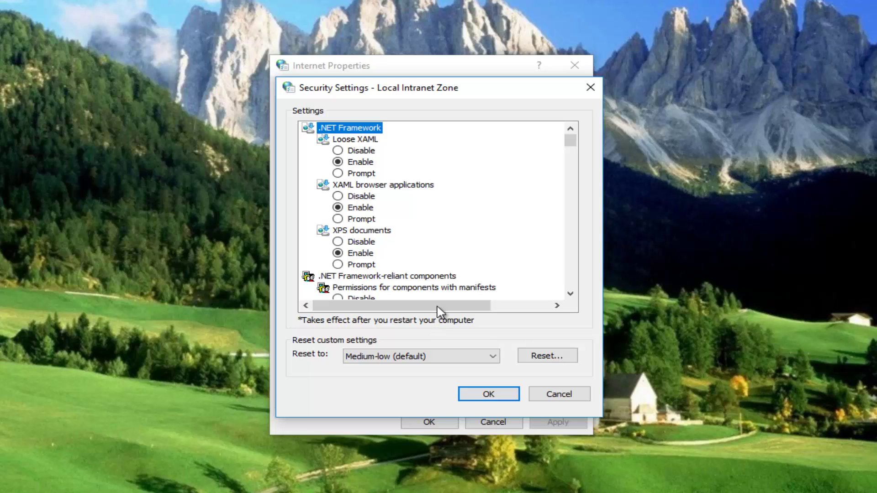
{"action": "scroll", "coordinate": [575, 143], "scroll_direction": "down", "scroll_amount": 4}
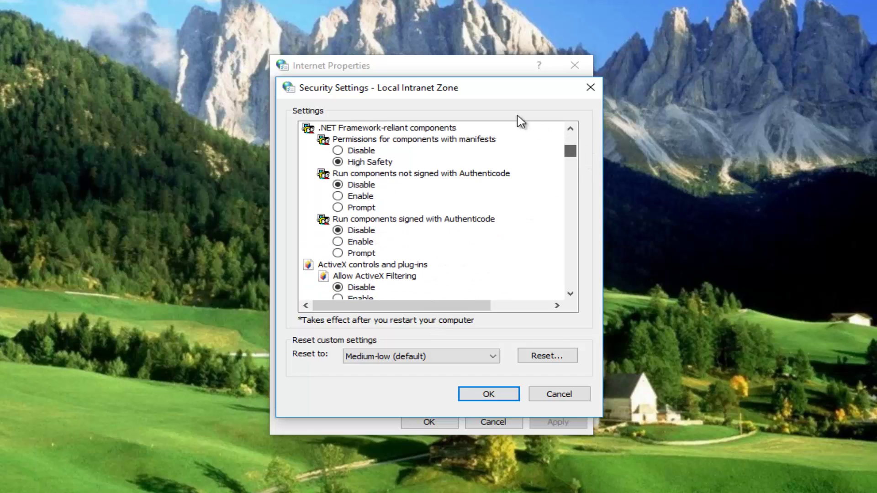
{"action": "mouse_move", "coordinate": [489, 94]}
{"action": "left_mouse_down"}
{"action": "mouse_move", "coordinate": [738, 137]}
{"action": "mouse_move", "coordinate": [488, 83]}
{"action": "left_mouse_up"}
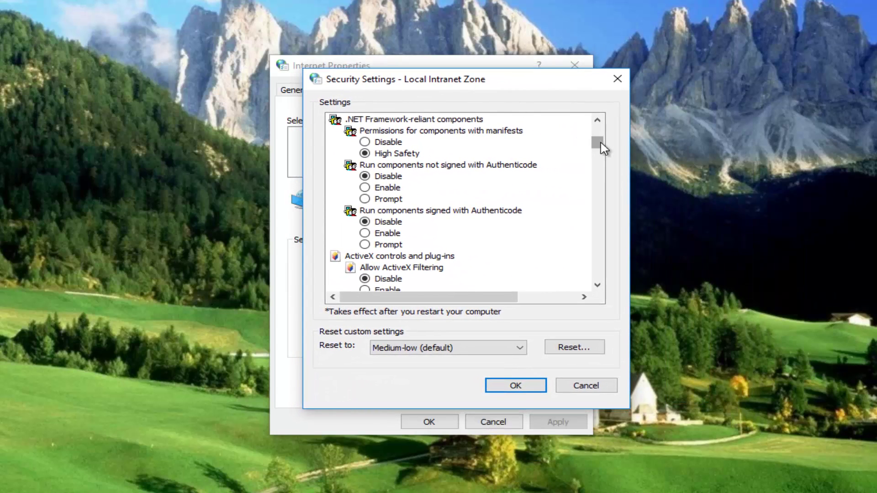
{"action": "mouse_move", "coordinate": [598, 142]}
{"action": "left_mouse_down"}
{"action": "mouse_move", "coordinate": [594, 203]}
{"action": "mouse_move", "coordinate": [597, 189]}
{"action": "left_mouse_up"}
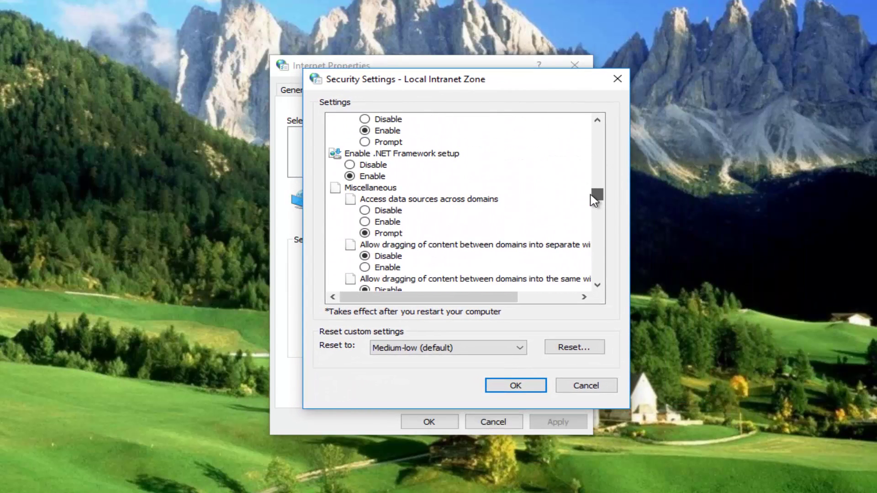
{"action": "scroll", "coordinate": [587, 226], "scroll_direction": "down", "scroll_amount": 1}
{"action": "scroll", "coordinate": [470, 221], "scroll_direction": "down", "scroll_amount": 3}
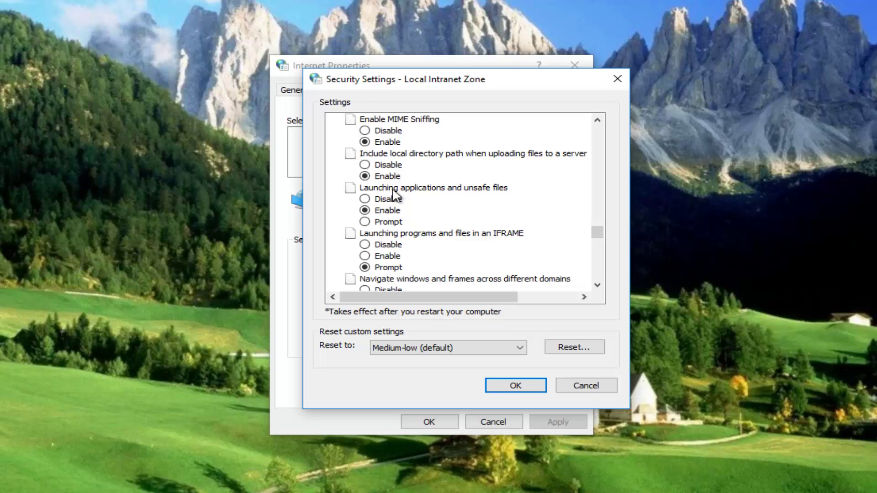
{"action": "left_click", "coordinate": [375, 222]}
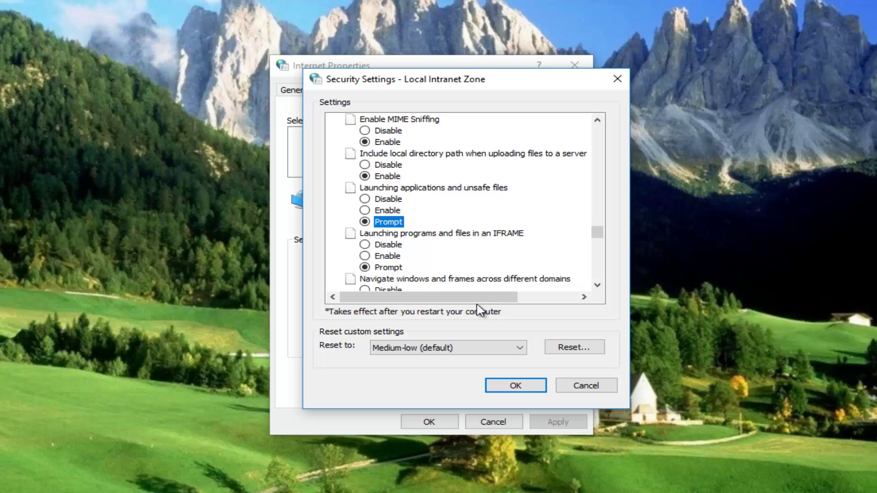
{"action": "left_click", "coordinate": [516, 387]}
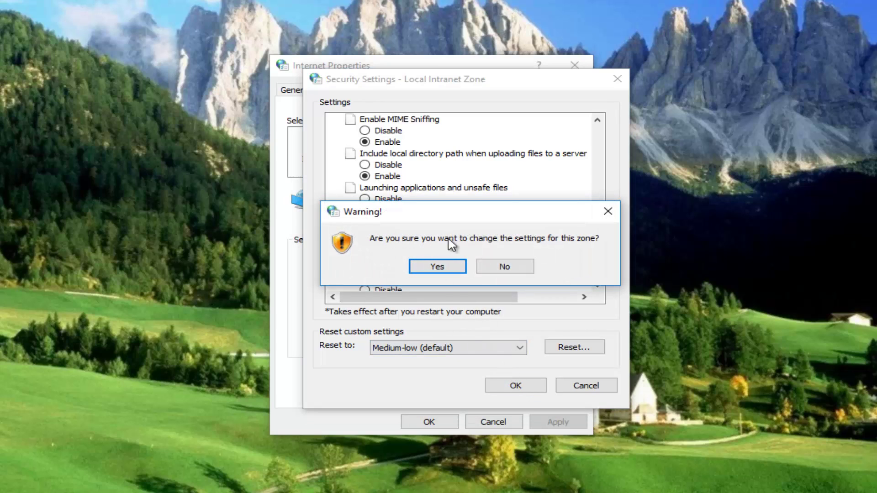
{"action": "left_click", "coordinate": [438, 268]}
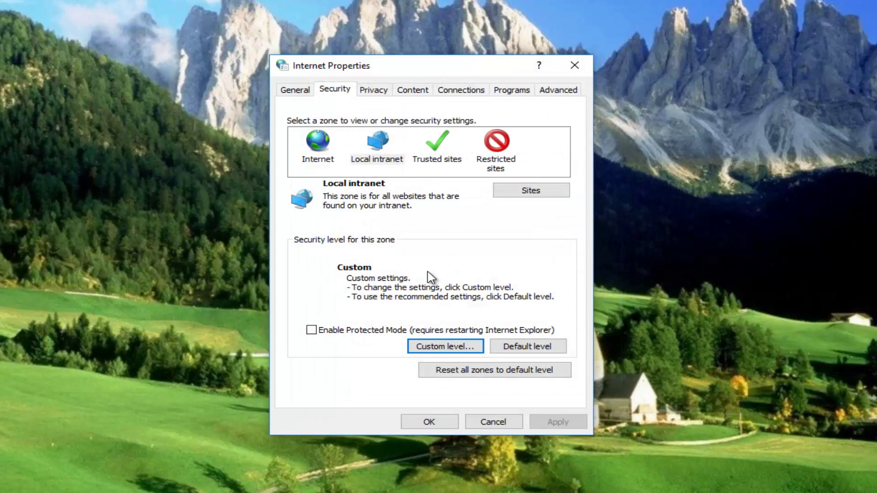
Step: Verify Trusted sites already prompts for launching applications and unsafe files
{"action": "left_click", "coordinate": [436, 151]}
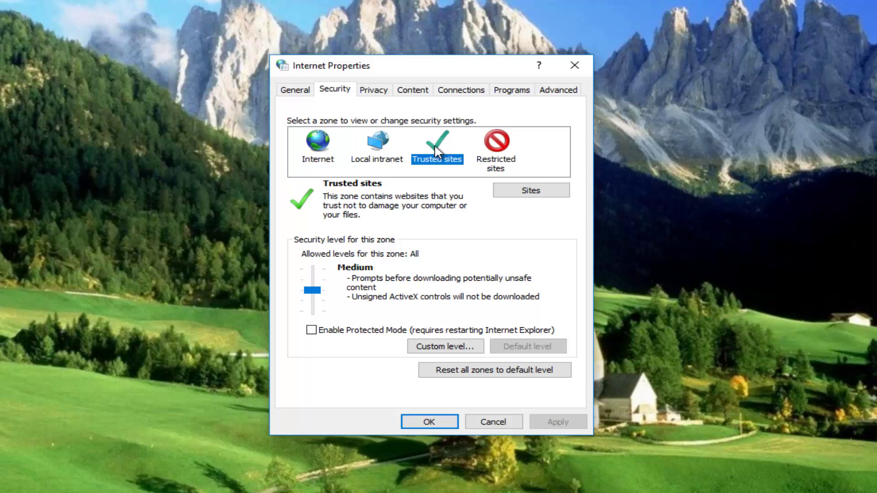
{"action": "left_click", "coordinate": [432, 347]}
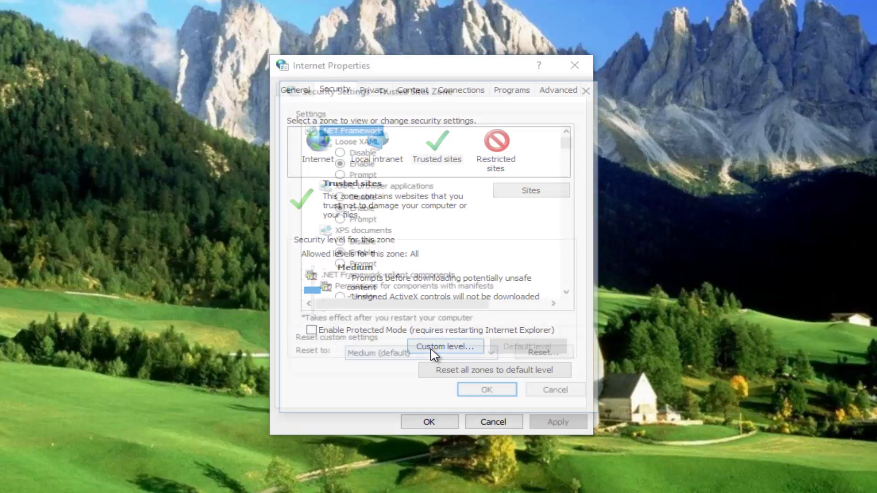
{"action": "mouse_move", "coordinate": [571, 141]}
{"action": "left_mouse_down"}
{"action": "mouse_move", "coordinate": [579, 200]}
{"action": "mouse_move", "coordinate": [563, 247]}
{"action": "left_mouse_up"}
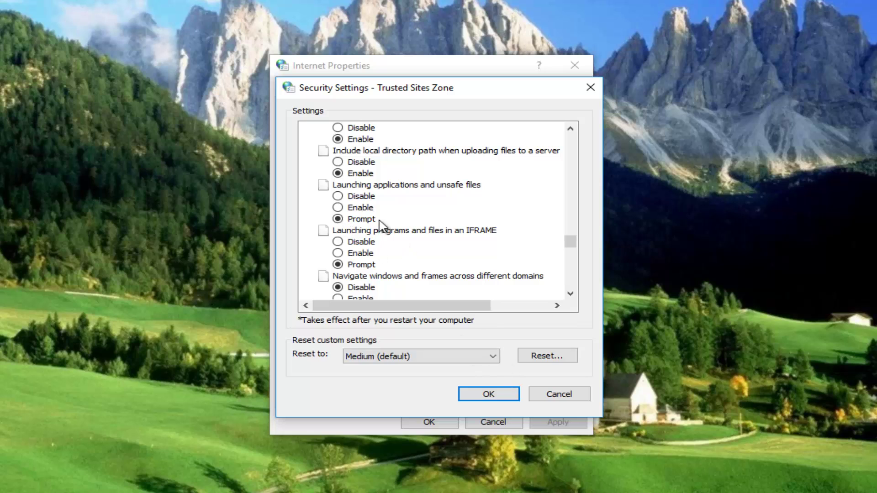
{"action": "left_click", "coordinate": [487, 394]}
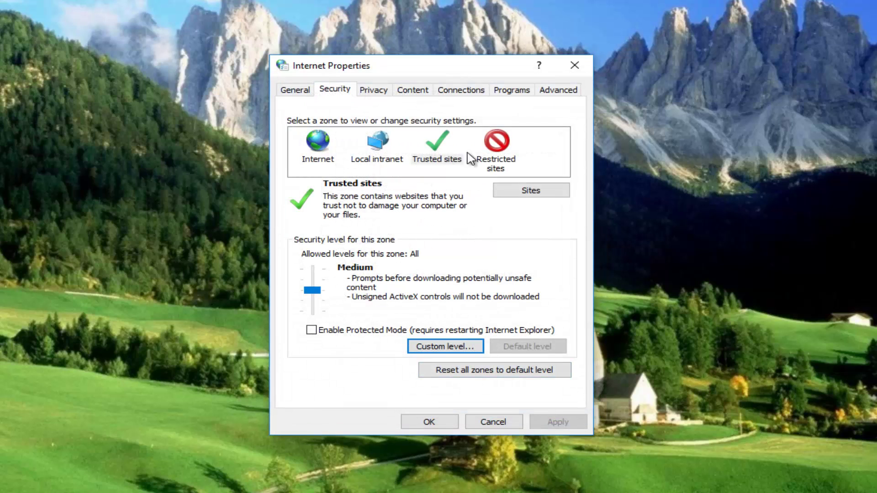
Step: Change Restricted sites' unsafe-file launching from Disable to Prompt and accept the warning
{"action": "left_click", "coordinate": [498, 151]}
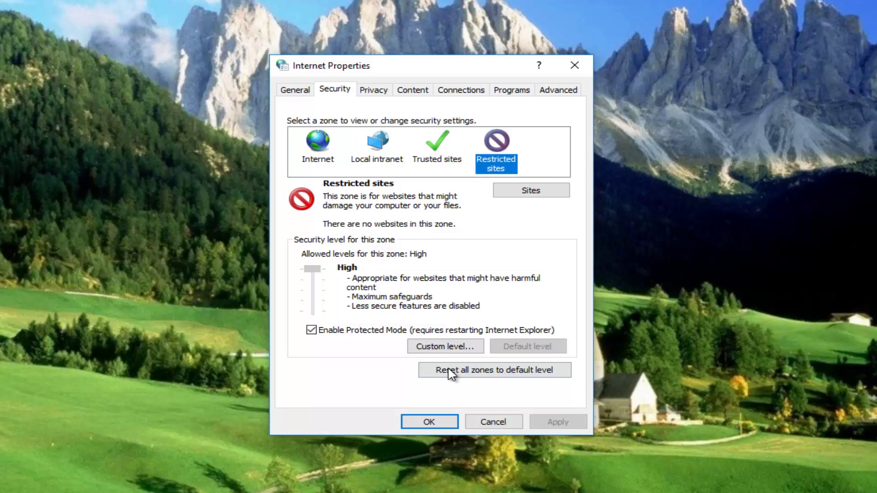
{"action": "left_click", "coordinate": [442, 348]}
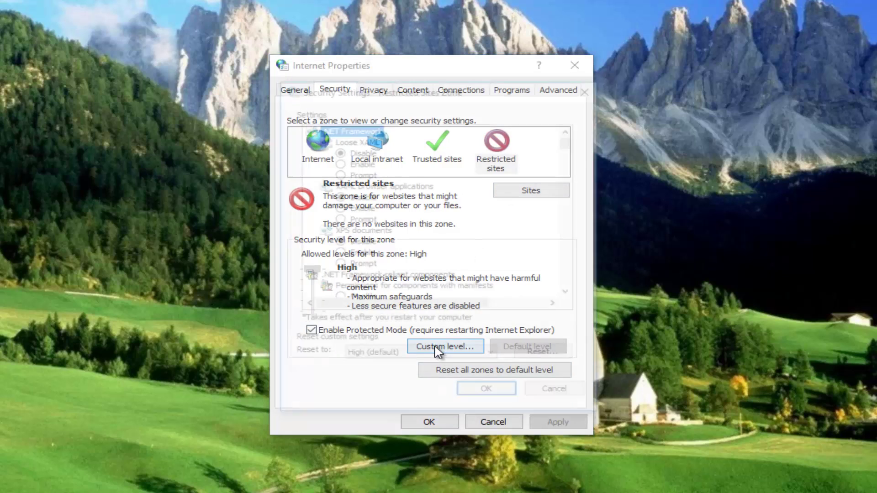
{"action": "left_click_drag", "start_coordinate": [575, 149], "coordinate": [568, 249]}
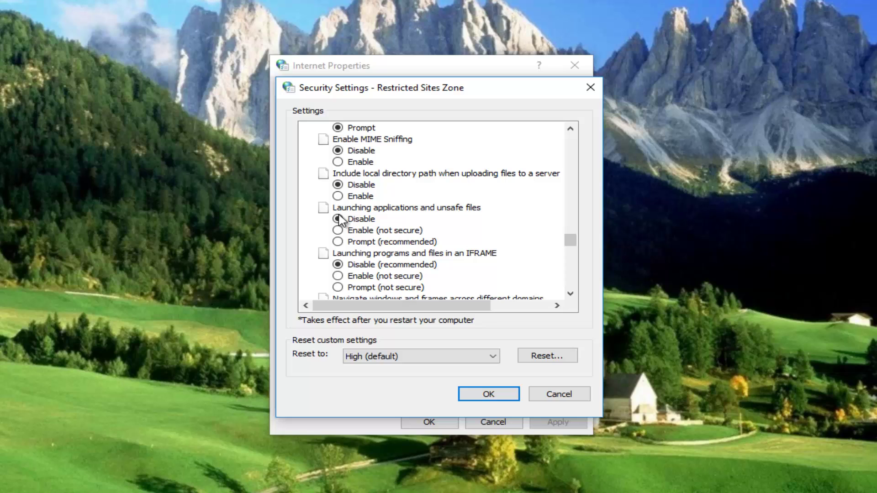
{"action": "left_click", "coordinate": [338, 242]}
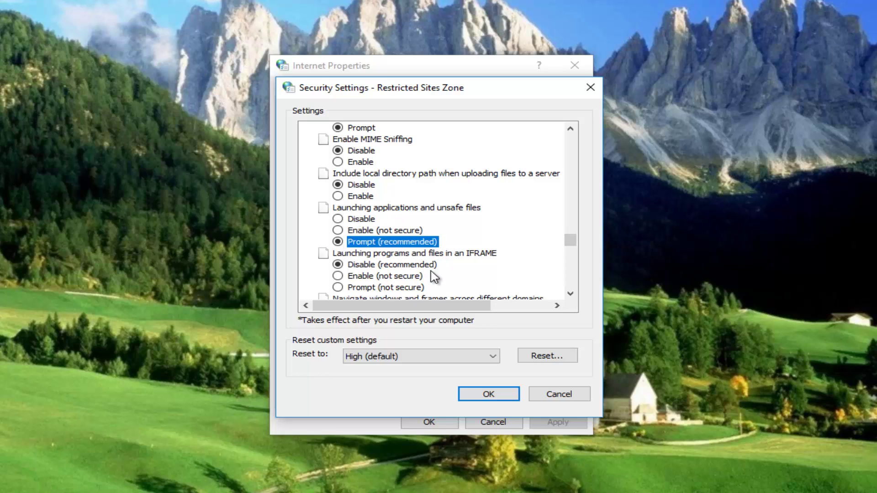
{"action": "left_click", "coordinate": [488, 398]}
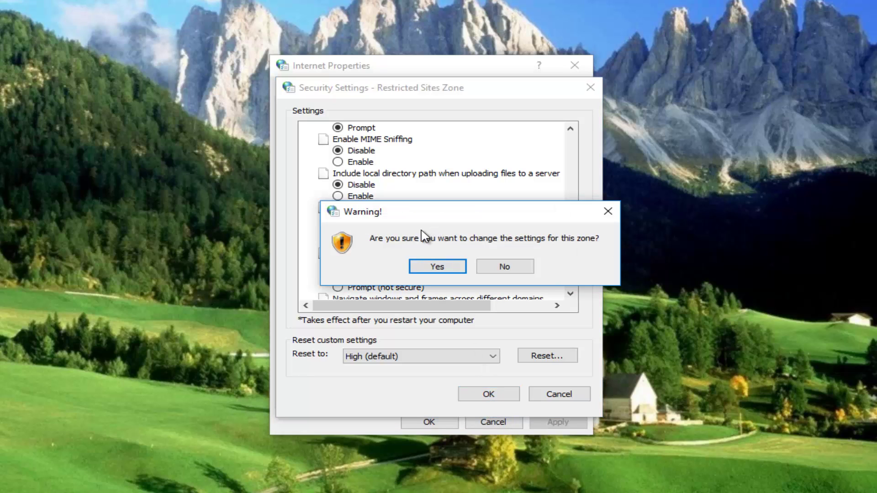
{"action": "left_click", "coordinate": [443, 267]}
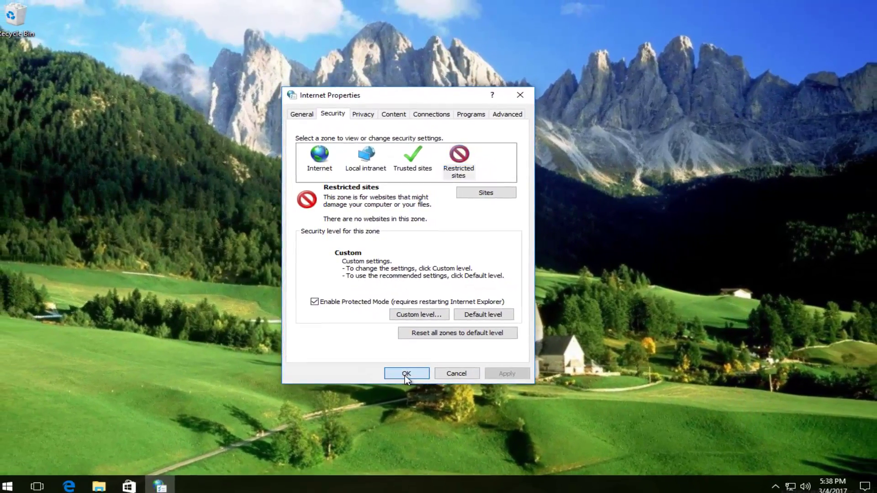
Step: Accept Internet Properties with OK, saving all the zone changes
{"action": "left_click", "coordinate": [404, 374]}
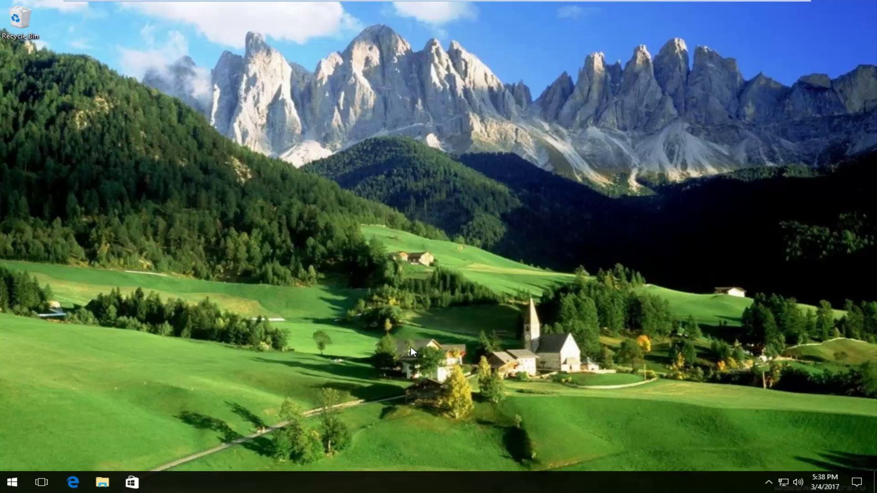